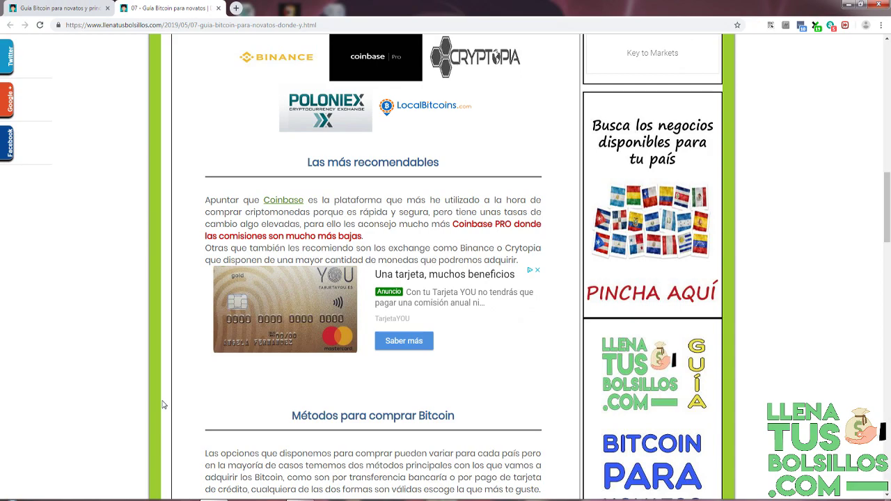
Step: Find the Coinbase Bitcoin-buying tutorial in the guide, view its deposit-steps image enlarged, and close the image
scroll(163, 404, "down", 3)
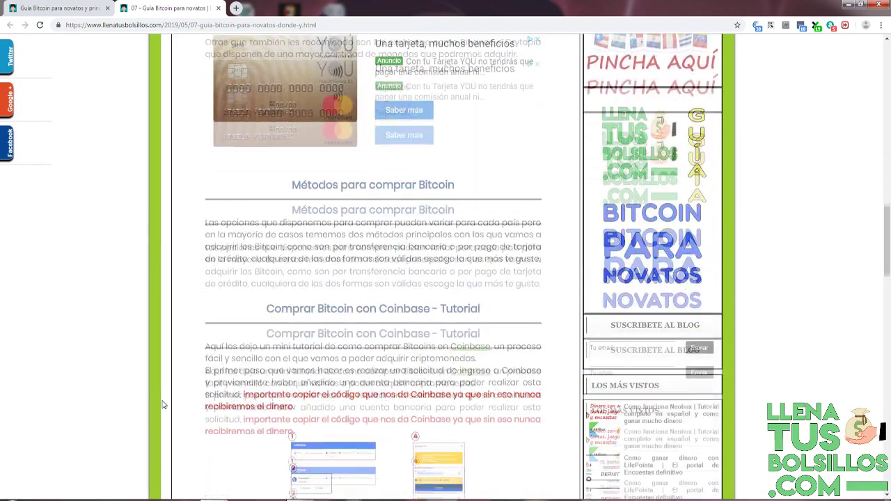
scroll(162, 404, "down", 2)
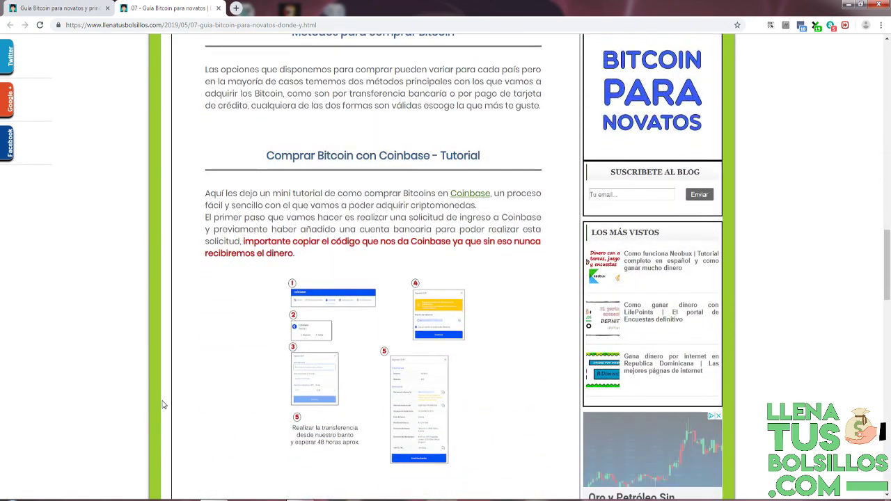
scroll(162, 404, "down", 1)
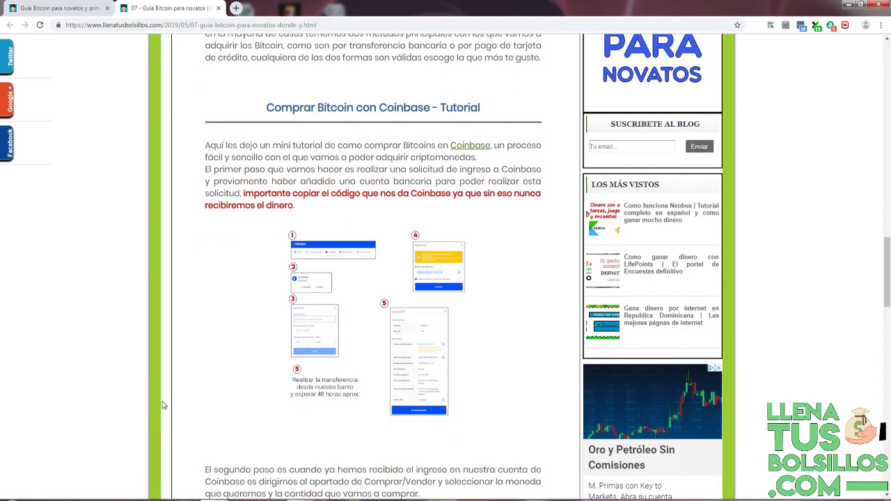
left_click(346, 295)
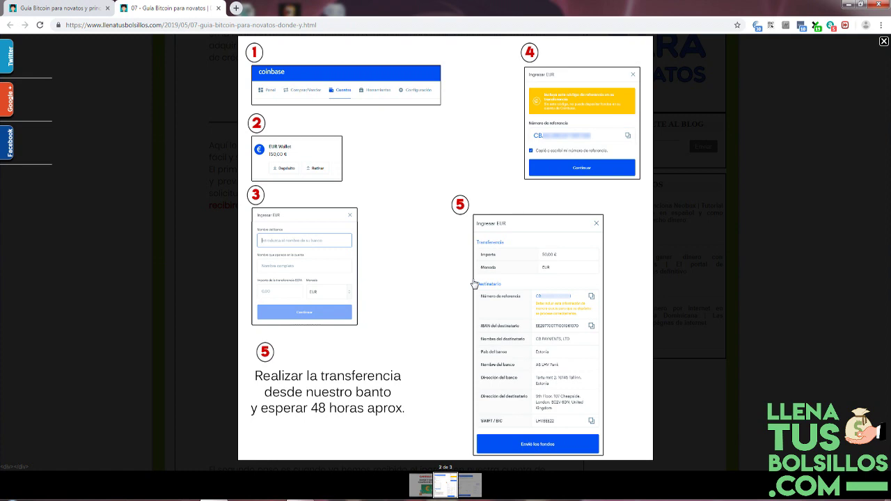
left_click(201, 277)
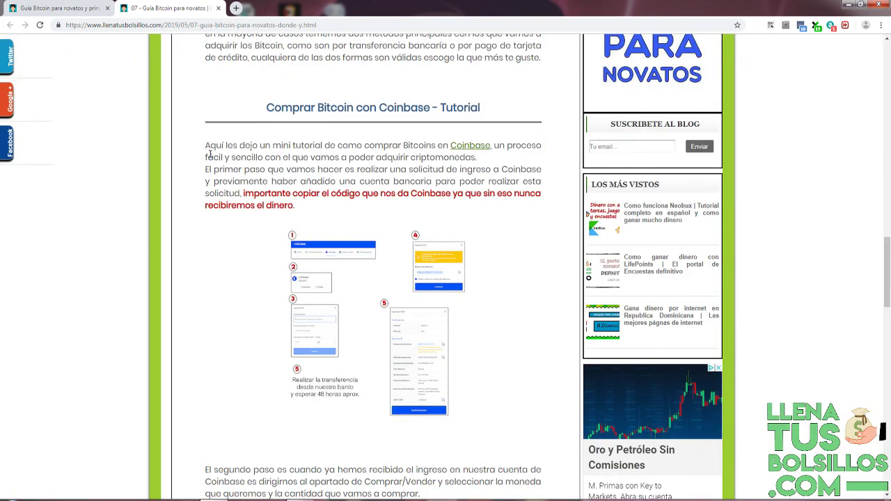
Step: Switch to the Coinbase accounts page in a separate tab, dismiss the trade form, and show the EUR Wallet transactions
left_click(236, 8)
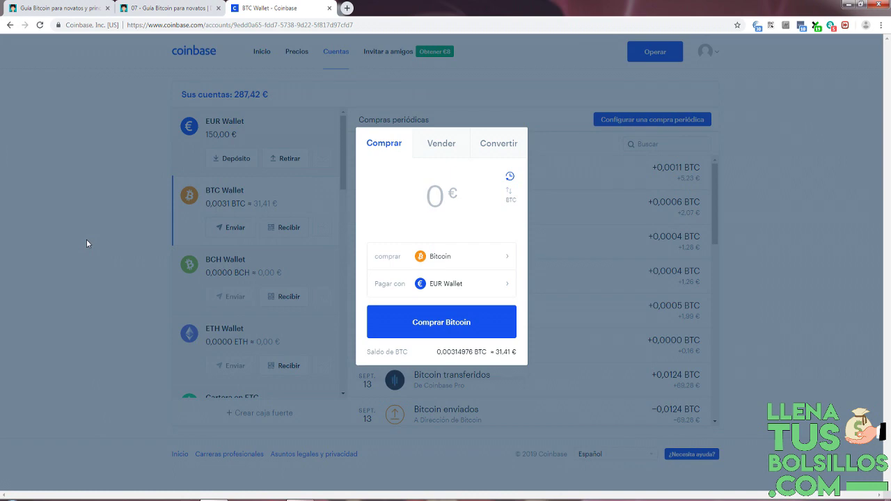
left_click(87, 243)
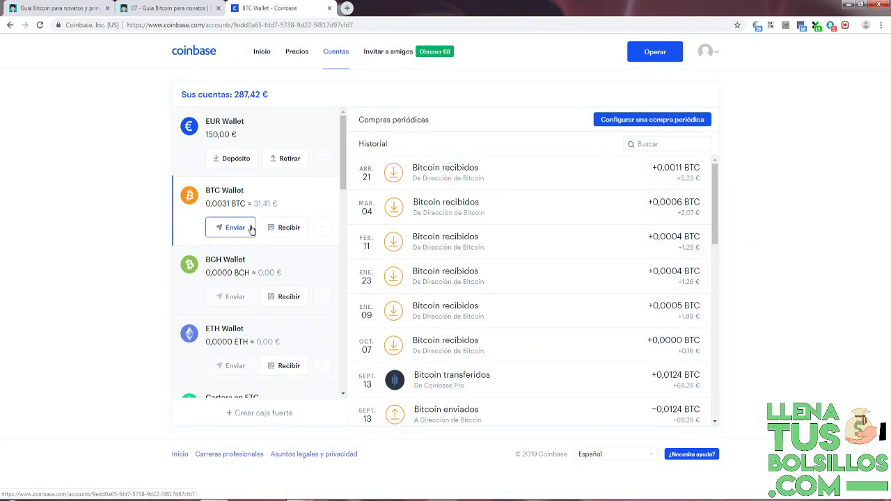
left_click(221, 133)
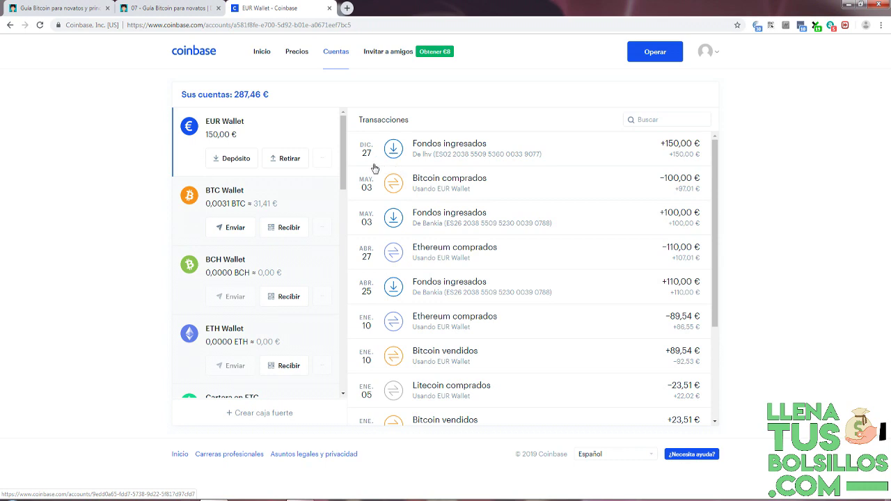
Step: Examine the cryptocurrencies that can be converted from in the trade form's Convertir section, and close the form
left_click(658, 55)
left_click(509, 178)
left_click(392, 144)
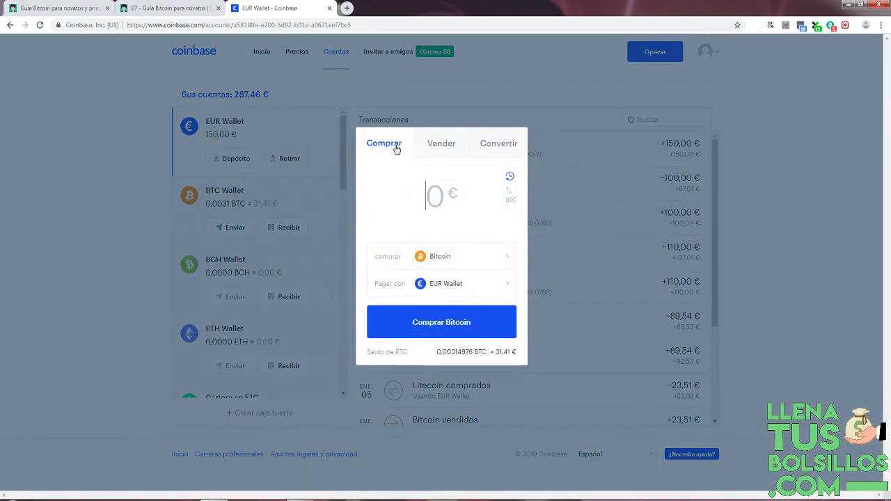
left_click(513, 147)
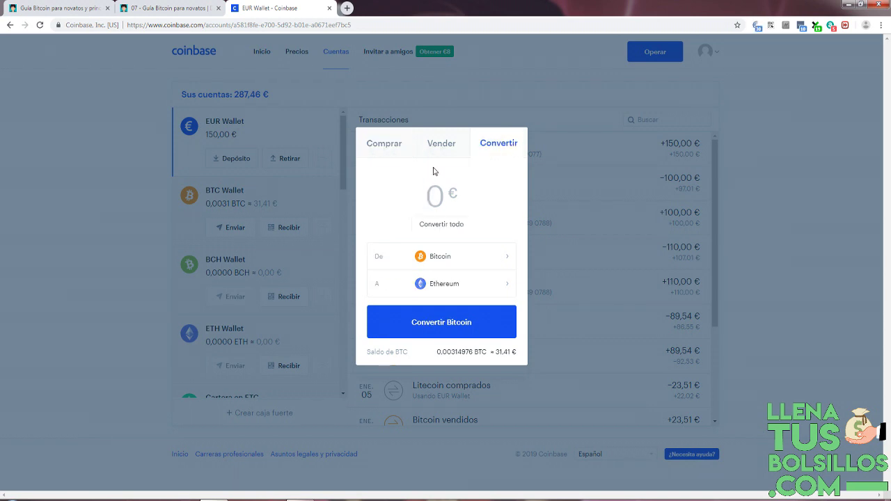
left_click(438, 255)
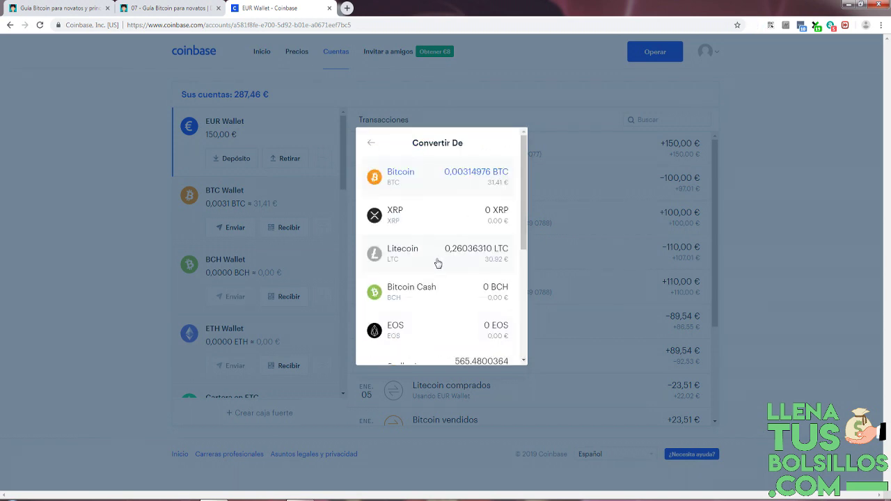
scroll(438, 258, "down", 5)
left_click(82, 232)
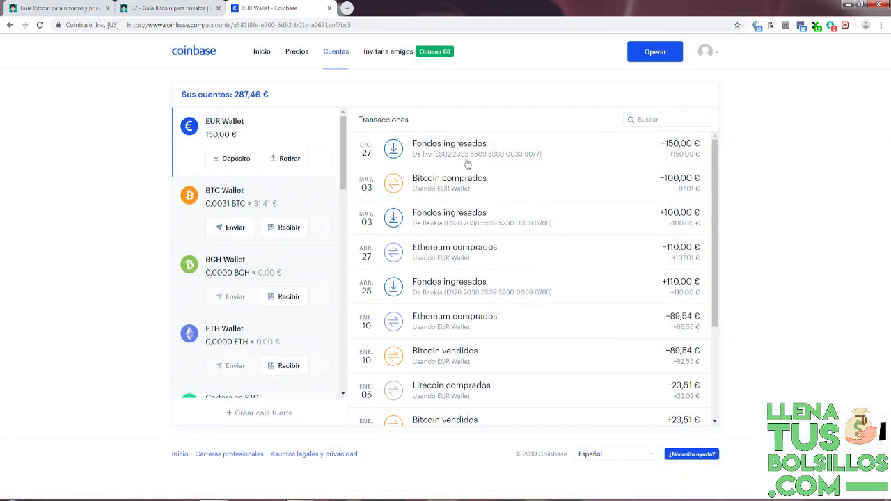
Step: Examine the target cryptocurrencies a Bitcoin balance can be converted to, and close the conversion form
left_click(672, 56)
left_click(507, 174)
left_click(497, 157)
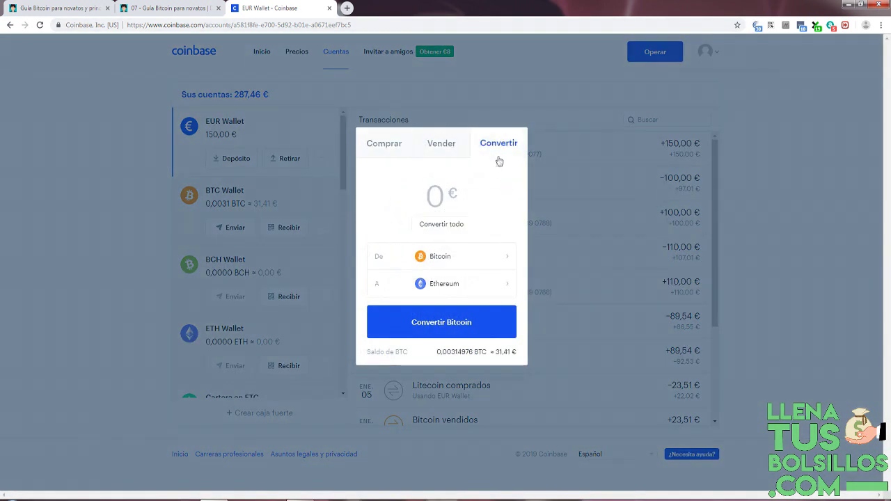
left_click(463, 283)
scroll(461, 284, "down", 5)
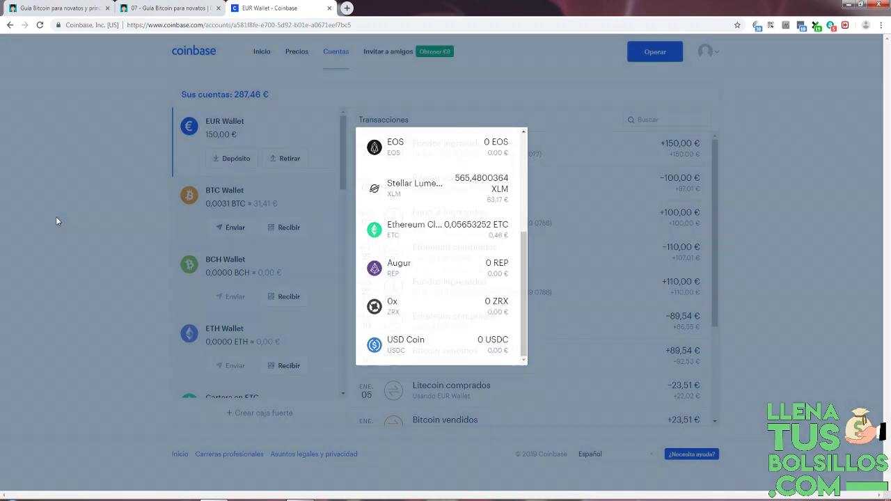
left_click(56, 216)
Step: Open the purchase form and check which cryptocurrencies can be bought, keeping Bitcoin selected
left_click(650, 46)
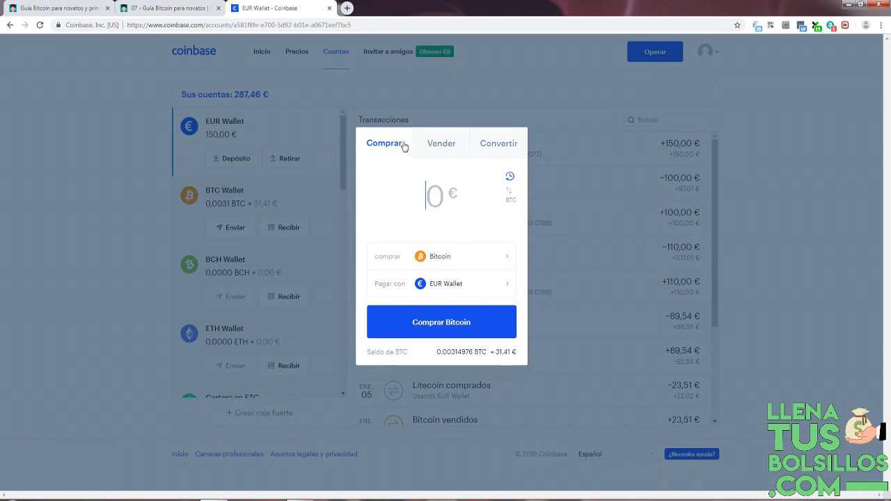
left_click(455, 256)
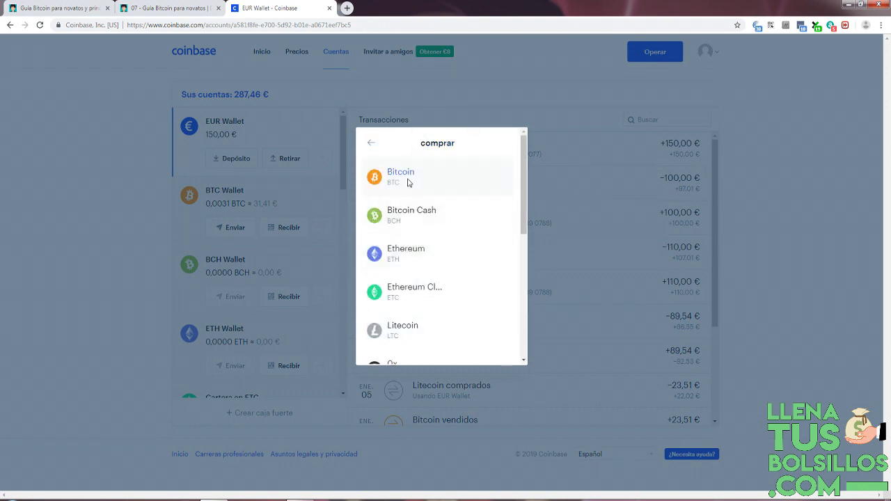
left_click(368, 147)
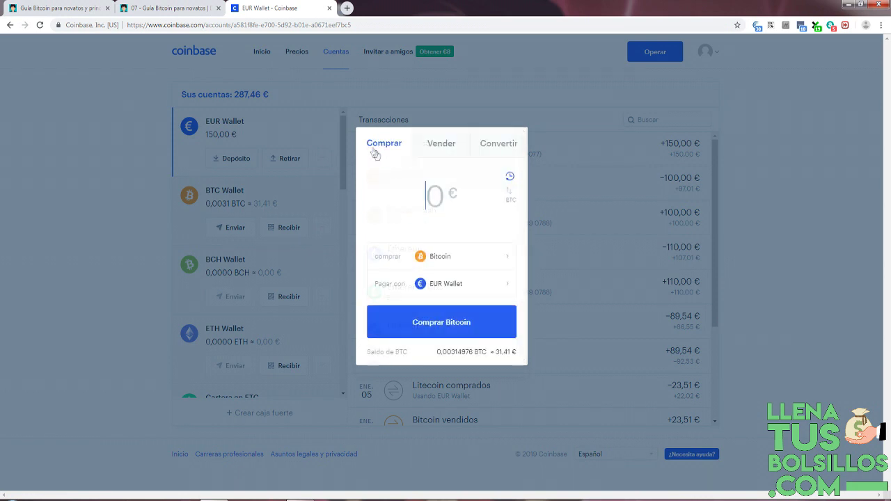
Step: Check the payment accounts for the purchase, enter 50 € as the Bitcoin amount, and close the form without buying
left_click(434, 292)
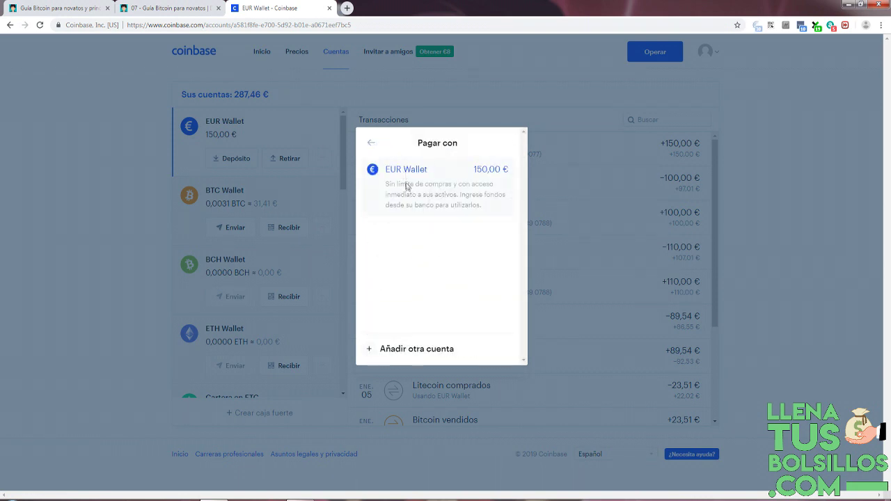
left_click(371, 145)
type("50")
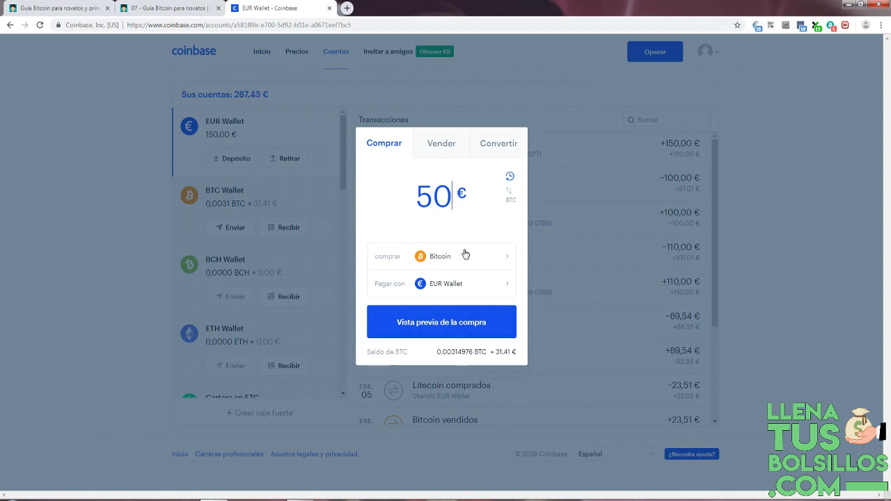
left_click(126, 154)
Step: Return to the Bitcoin guide article and read the advice section on where to buy Bitcoin and other coins
left_click(143, 5)
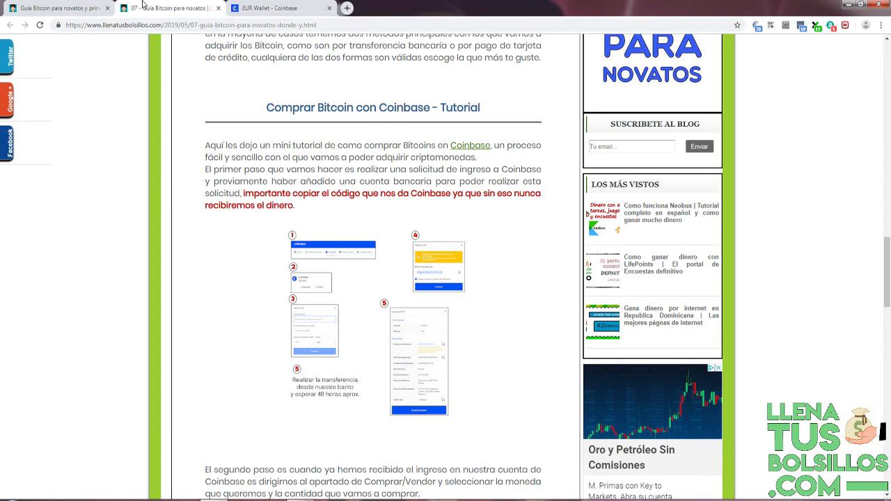
scroll(328, 327, "down", 6)
scroll(328, 338, "down", 2)
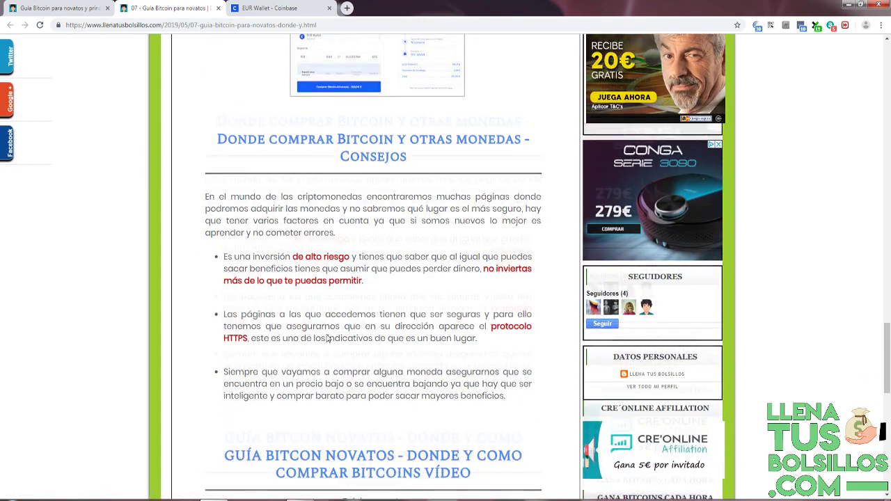